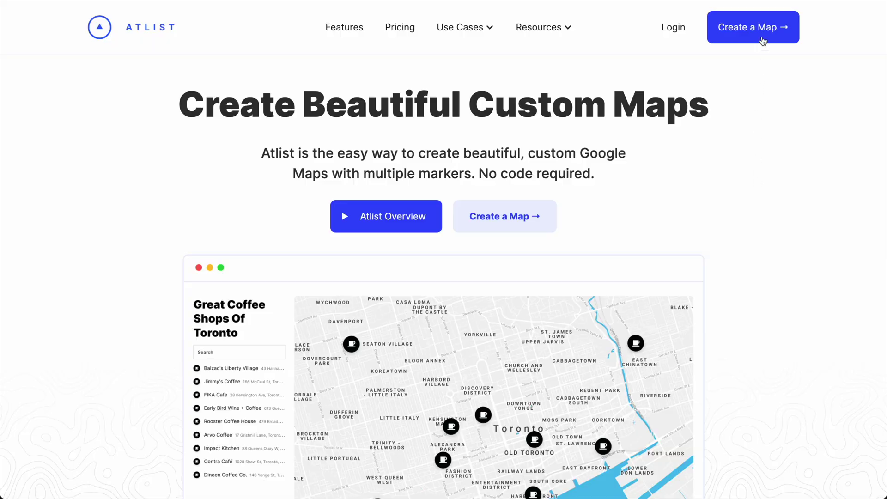
- Sign up for an Atlist account with an e-mail address, accepting the terms, and start a new map
left_click(763, 41)
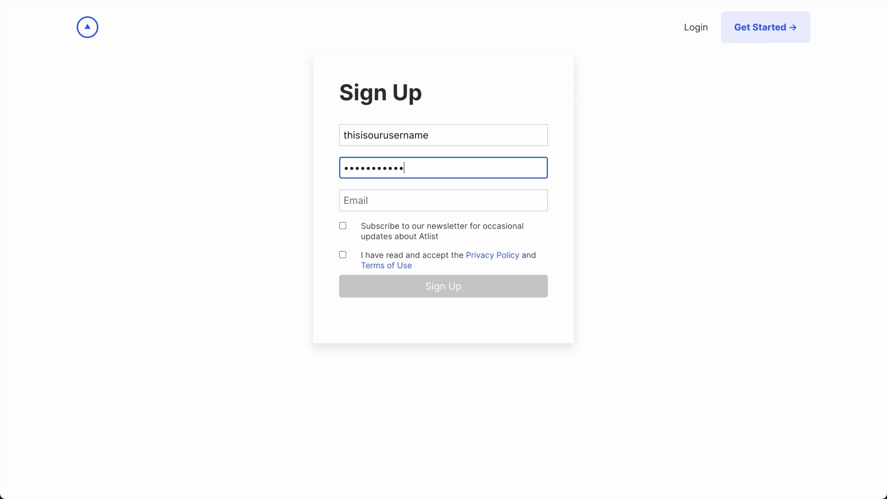
key("Tab")
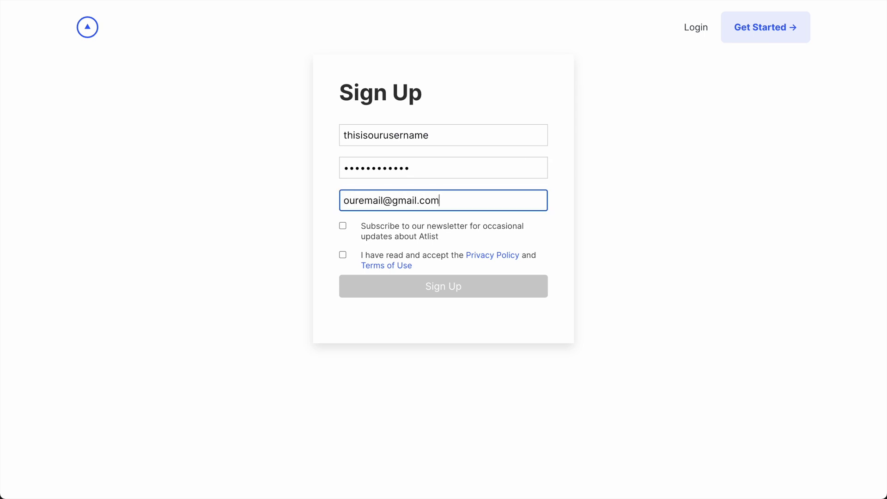
left_click(432, 256)
left_click(435, 289)
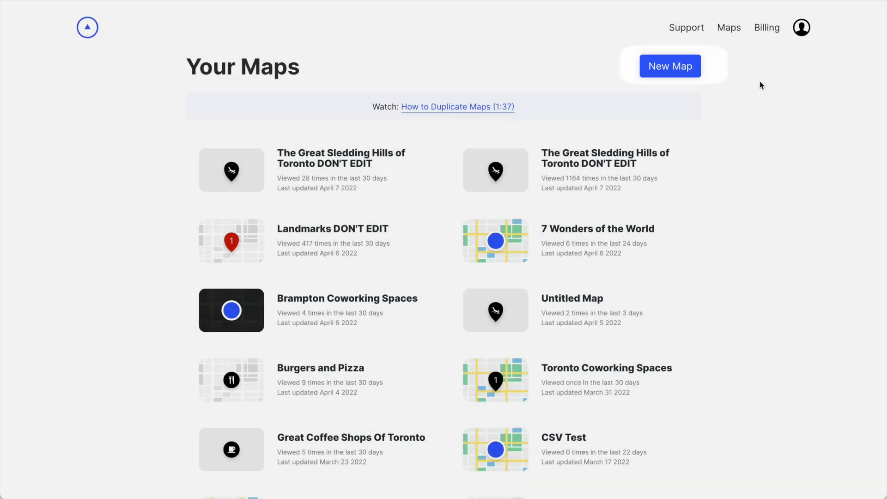
left_click(683, 70)
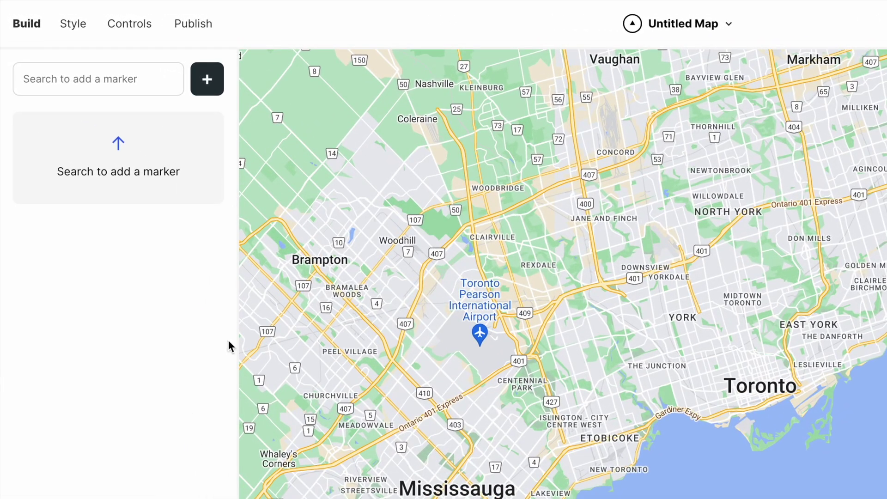
- Bring up the Import CSV dialog from the add-marker menu beside the search box
left_click(151, 62)
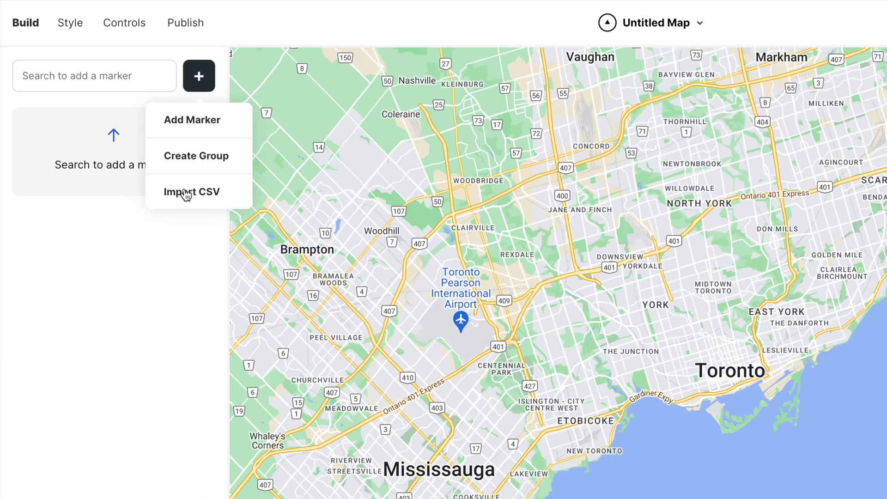
left_click(192, 199)
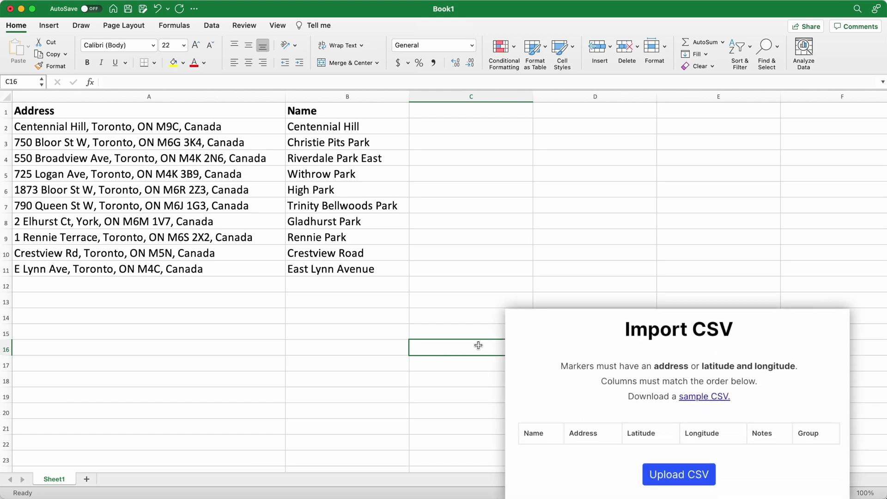
- Move the Address column after Name and add Latitude, Longitude, Notes and Groups headers
left_click(201, 94)
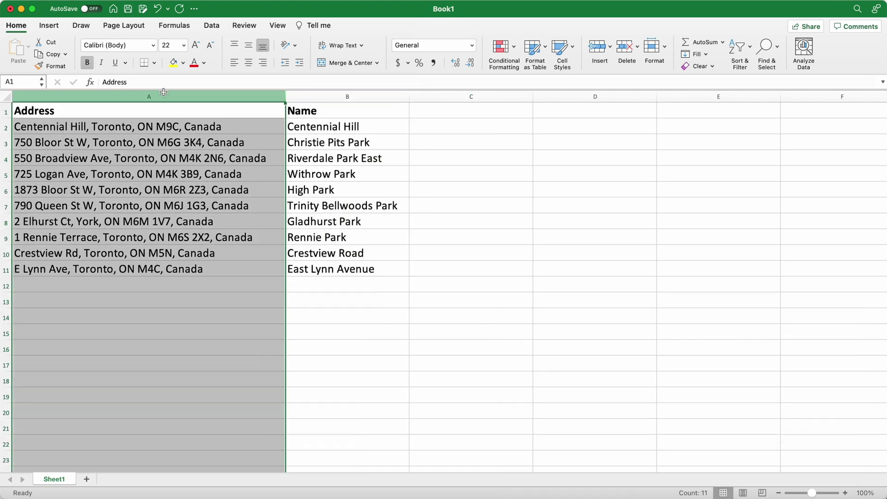
left_click_drag(285, 184, 408, 185)
left_click(461, 111)
type("Latitude\tLongitude\tNotes\tGroups")
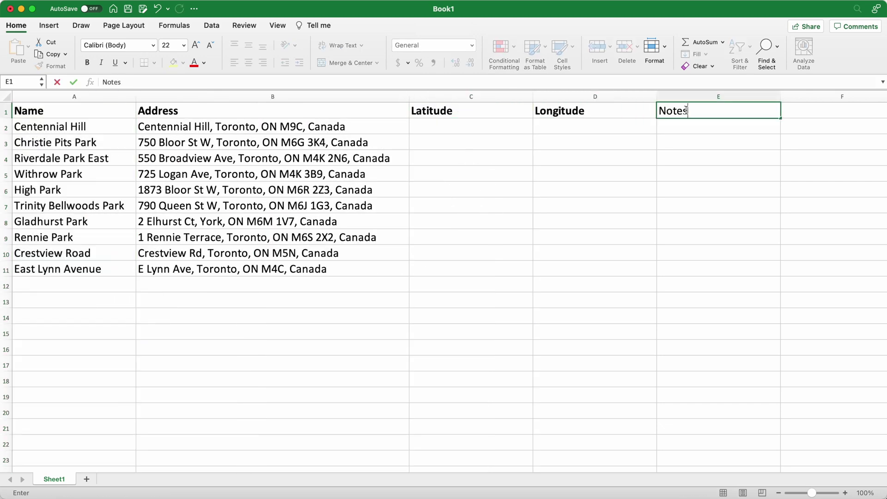
scroll(443, 277, "right", 3)
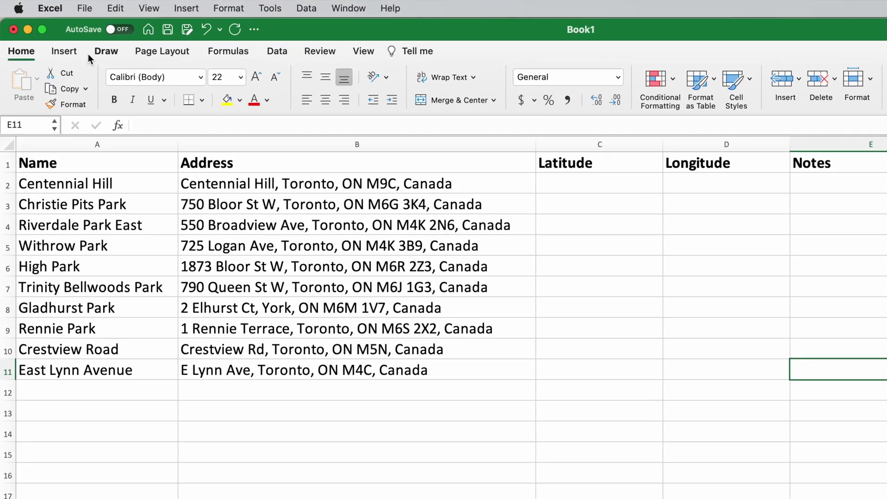
- Save the sheet as a CSV UTF-8 file named 'Great Sledding Hills'
left_click(64, 6)
left_click(149, 141)
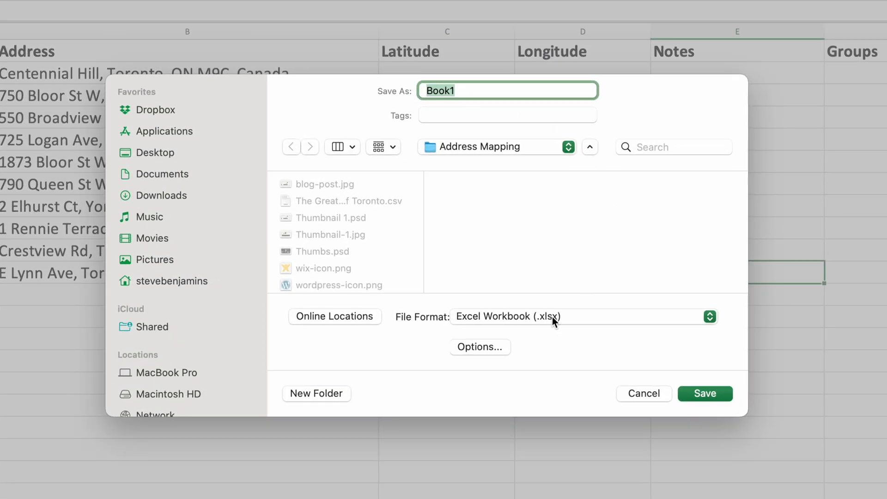
left_click(552, 317)
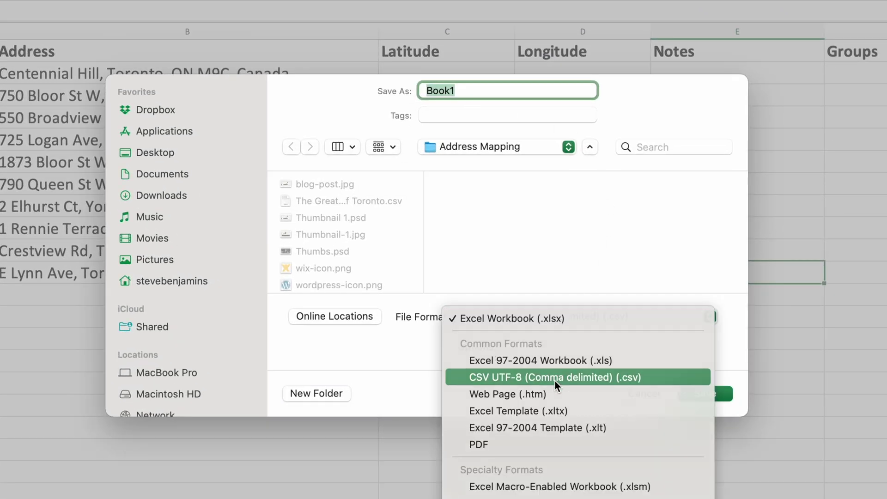
left_click(555, 381)
type("Great Sledding Hills")
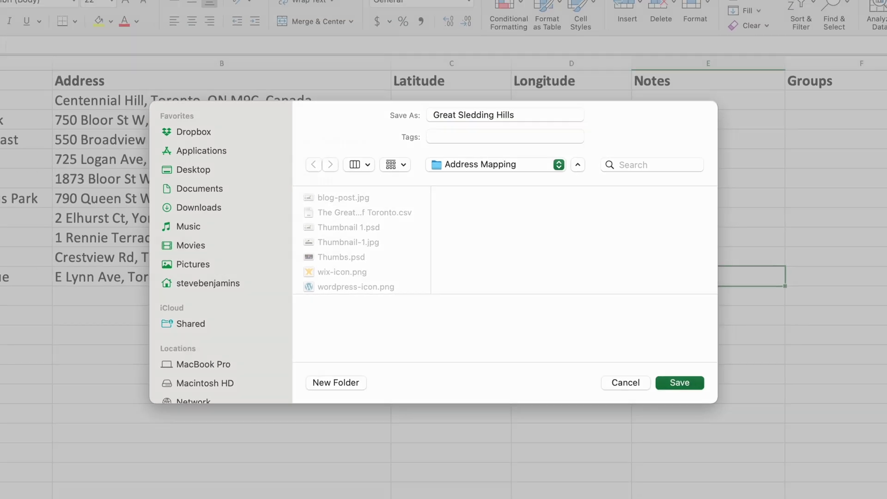
key("Return")
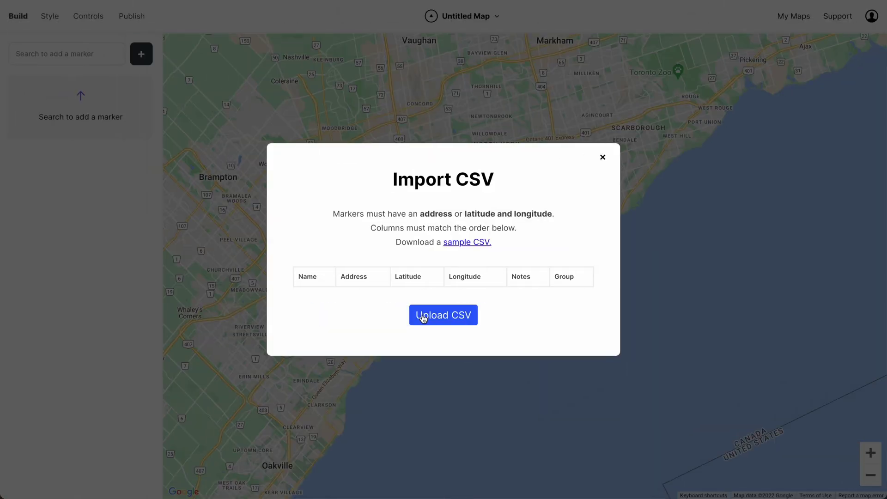
- Upload Great Sledding Hills.csv with the header-row option on and start the import
left_click(423, 318)
key("Return")
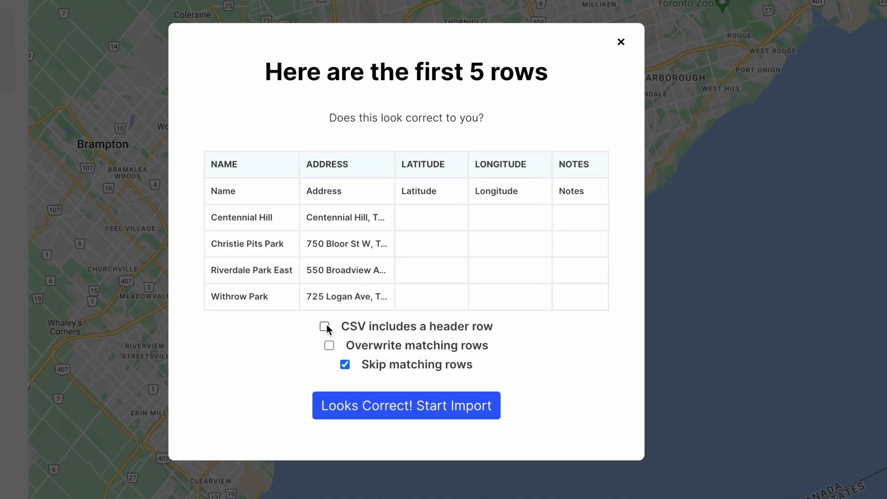
left_click(325, 327)
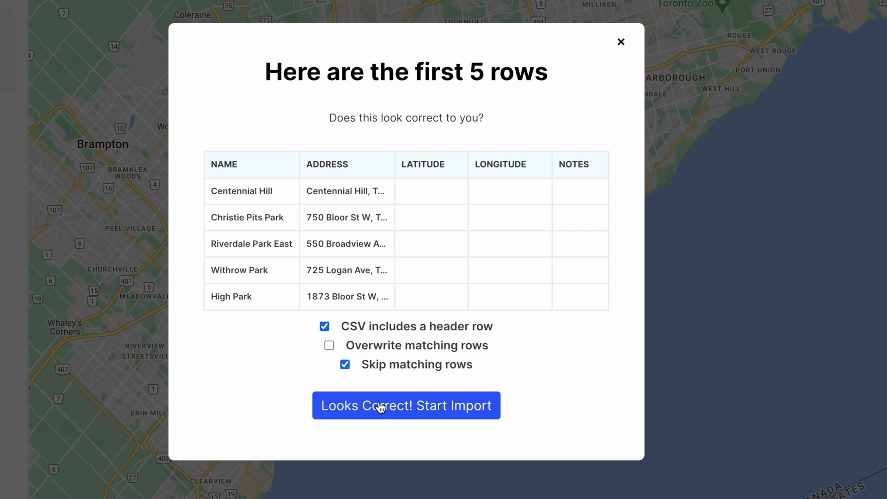
left_click(380, 407)
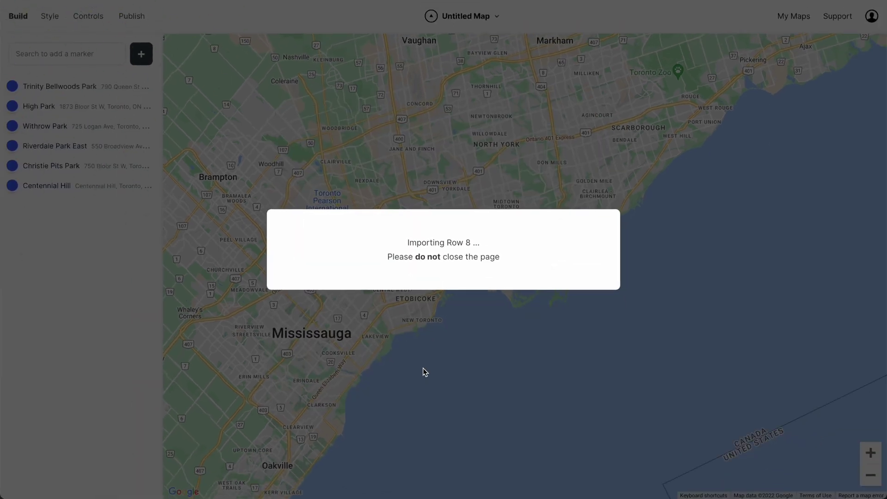
- Rename the Untitled Map to 'The Great Sledding Hills of Toronto'
left_click(443, 285)
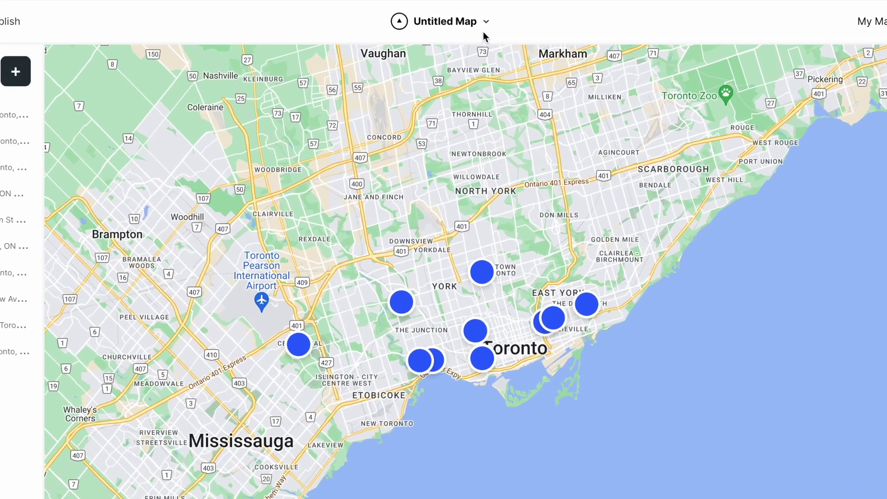
left_click(496, 16)
left_click(491, 60)
type("The Great Sle")
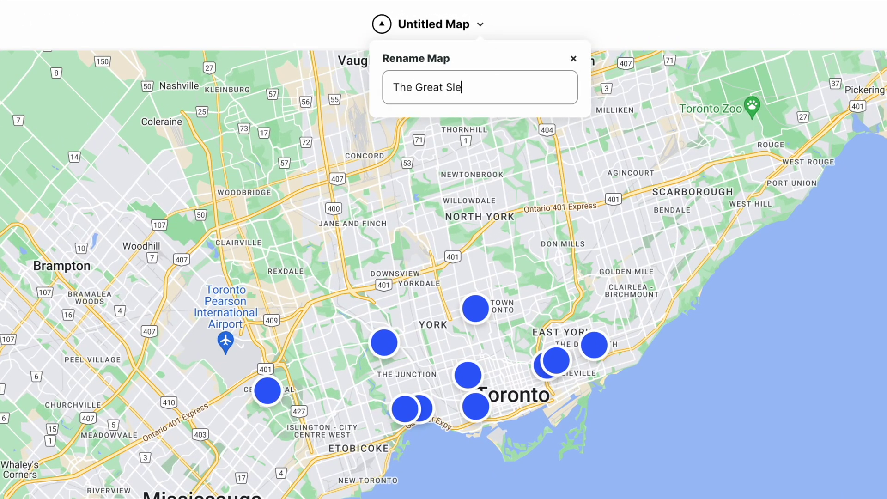
type("dding Hills of Toronto")
key("Return")
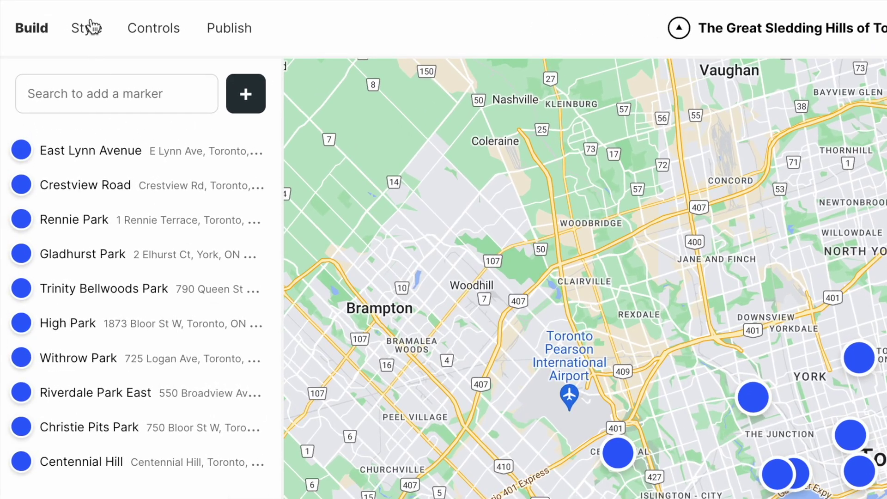
- Style the markers as black pins with zero border and the sledding icon
left_click(88, 27)
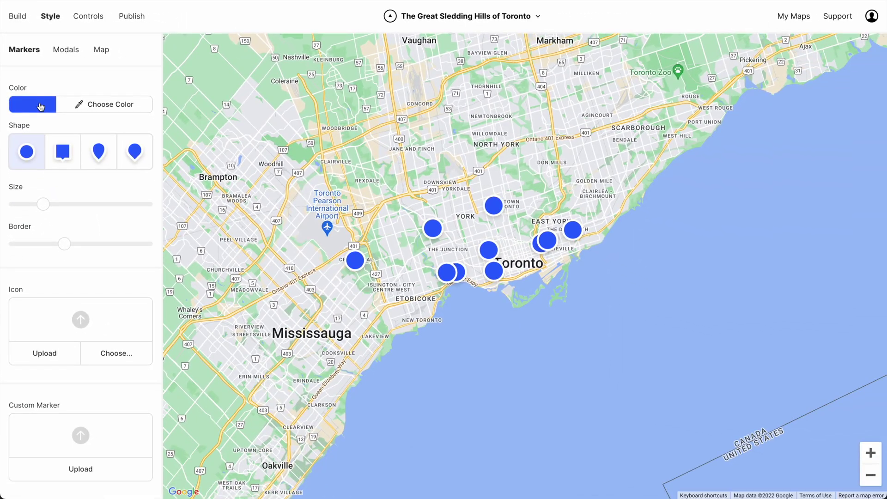
left_click(40, 107)
left_click(91, 260)
left_click(99, 153)
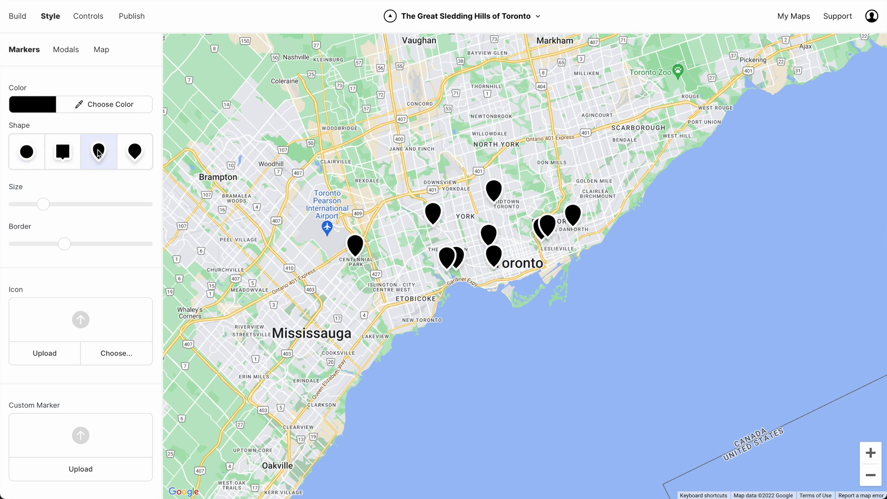
left_click_drag(64, 243, 11, 251)
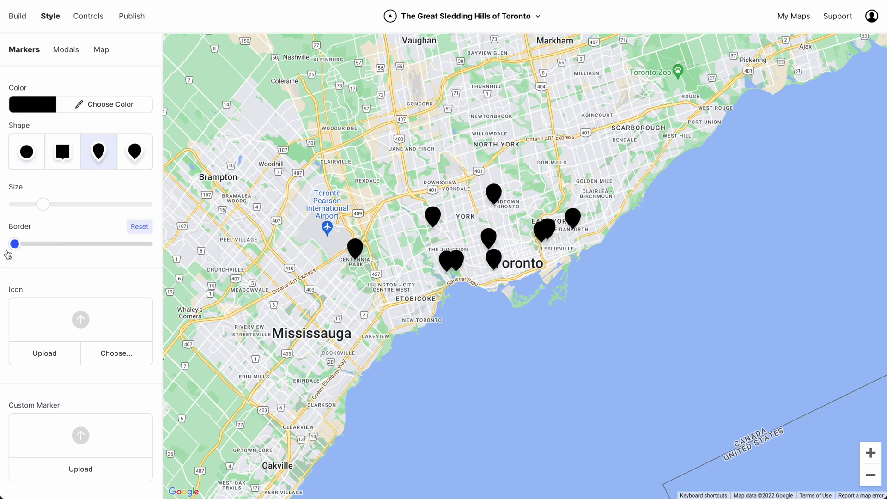
left_click(93, 356)
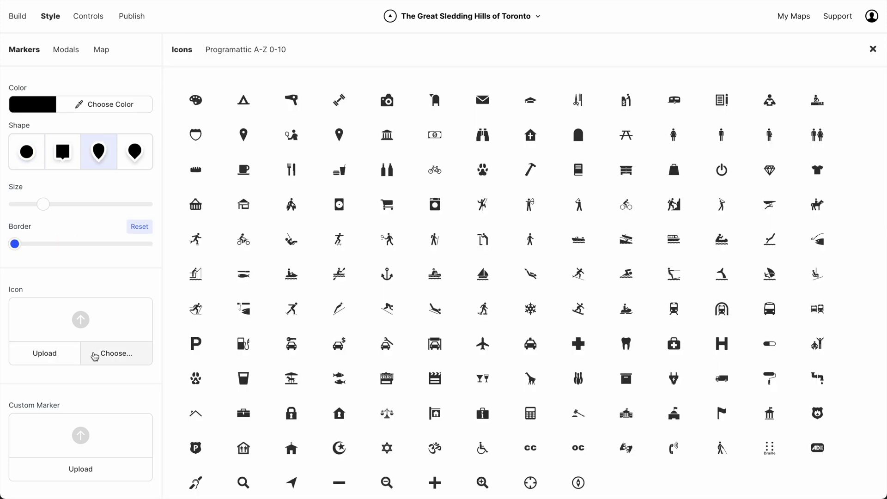
left_click(434, 309)
left_click(872, 50)
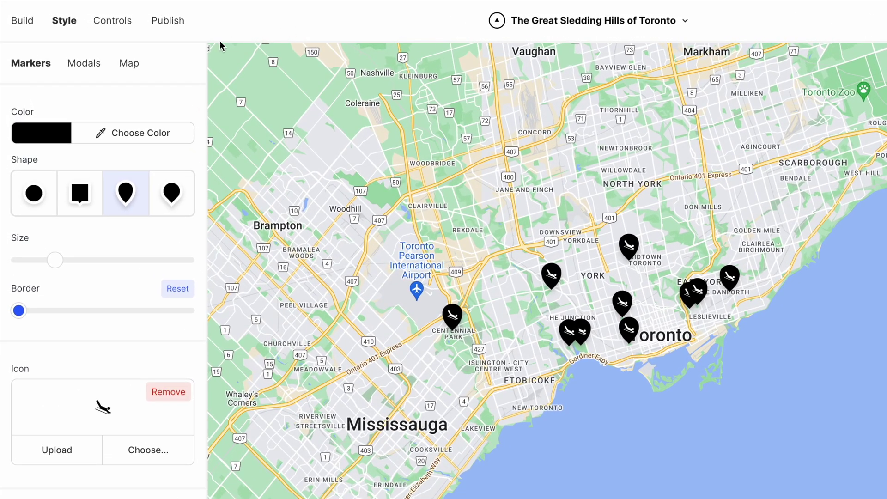
- Change the map theme, settling on the grey and white theme
left_click(130, 63)
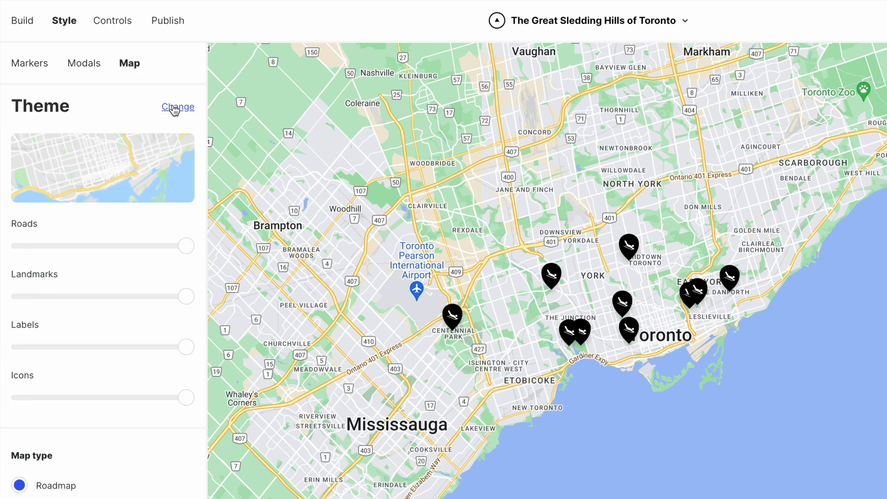
left_click(174, 109)
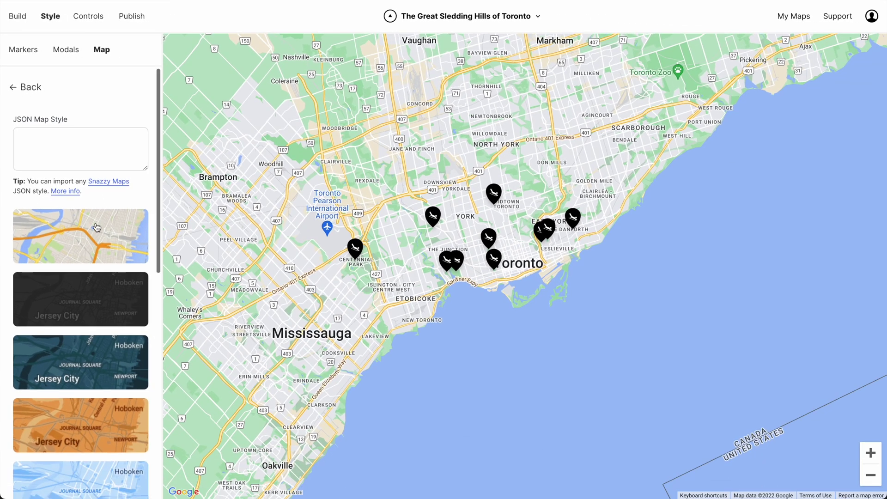
scroll(97, 227, "down", 4)
left_click(80, 310)
left_click(78, 374)
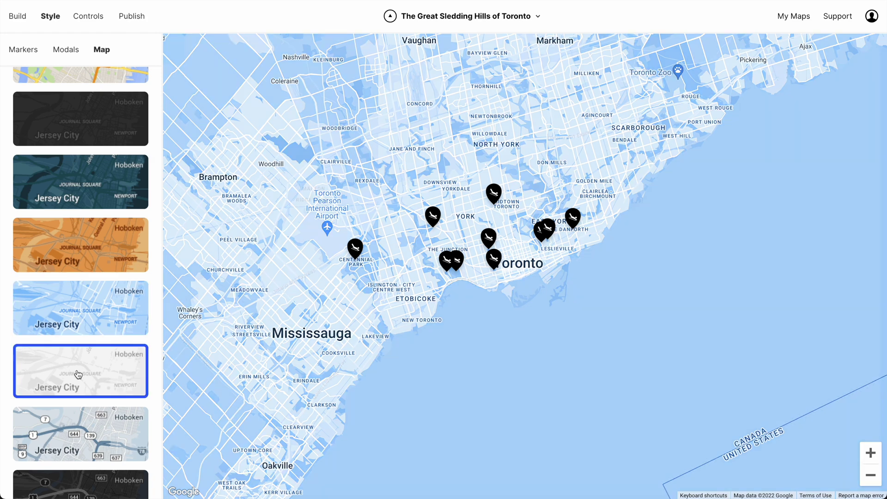
scroll(78, 374, "up", 5)
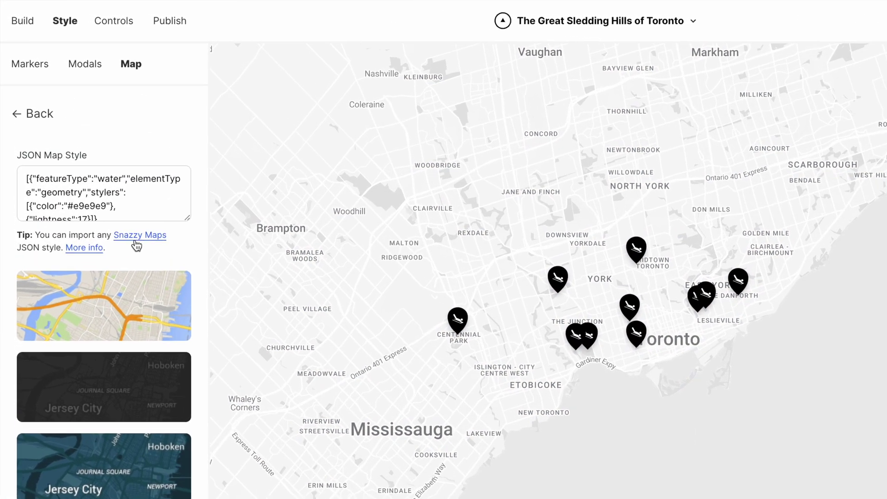
- Replace the JSON map style with a copied Snazzy Maps style for beige land, green parks, blue water
left_click(135, 240)
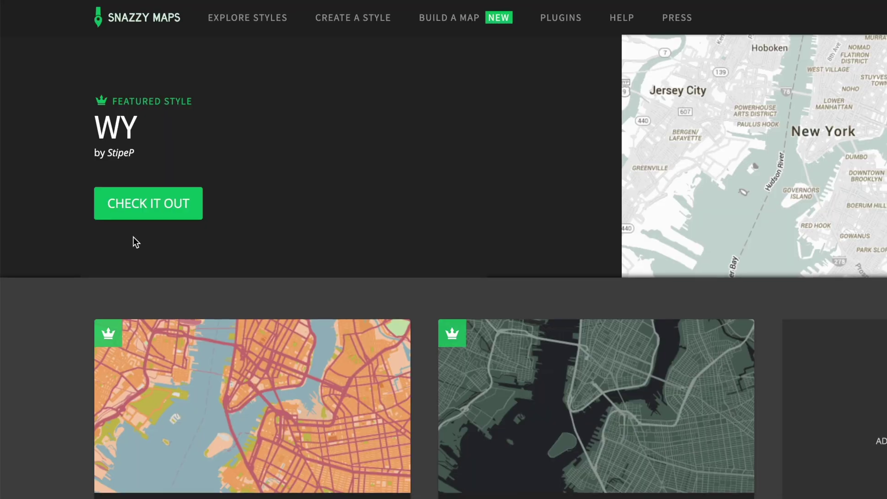
scroll(93, 223, "down", 15)
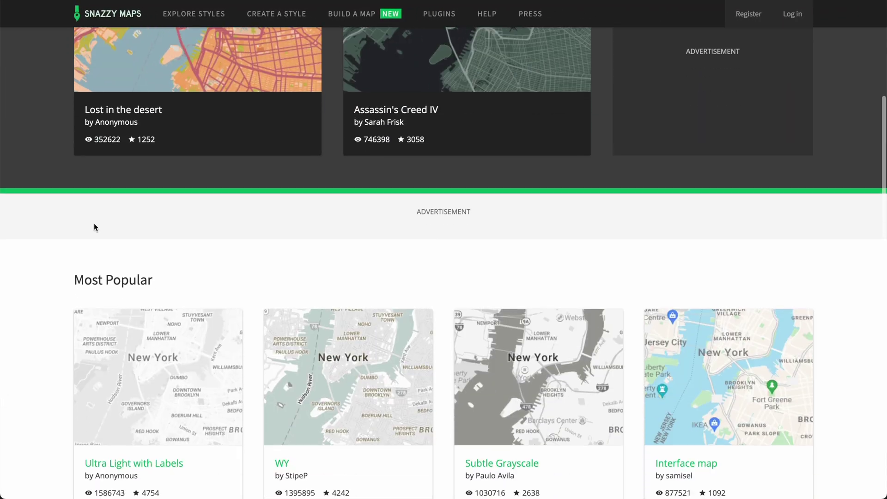
scroll(65, 226, "down", 4)
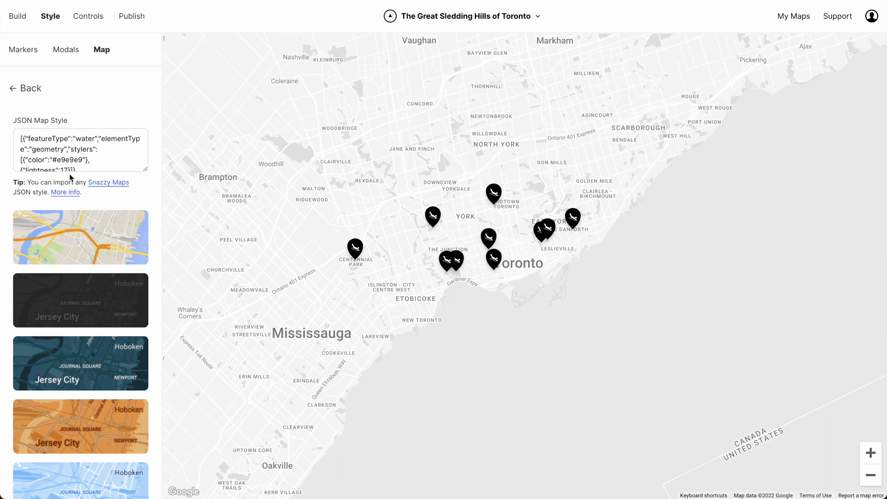
left_click(72, 164)
key("ctrl+a")
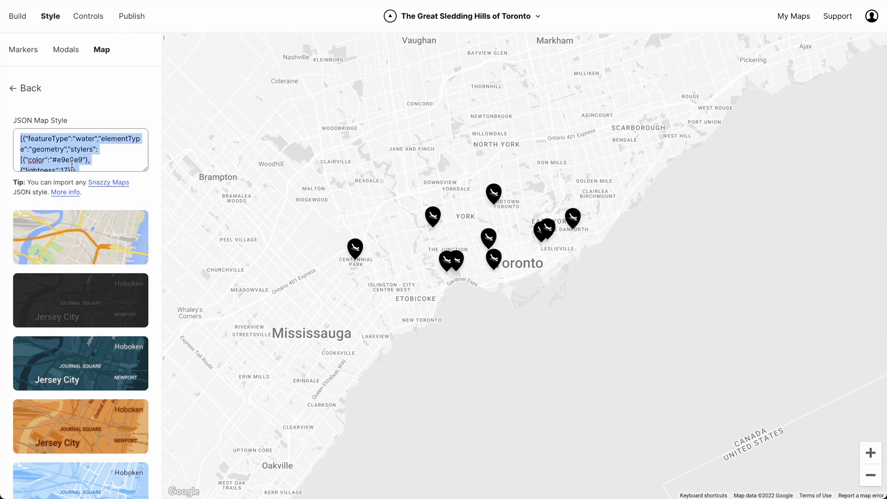
key("ctrl+v")
key("Tab")
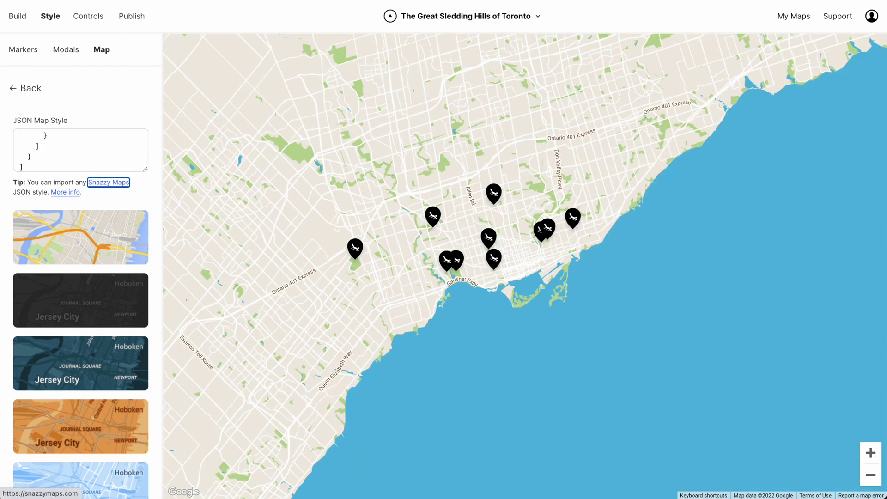
double_click(478, 221)
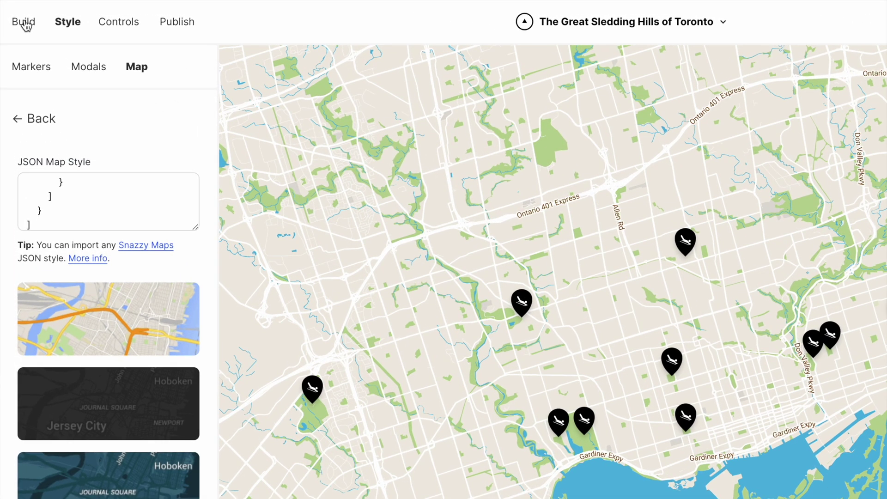
left_click(18, 16)
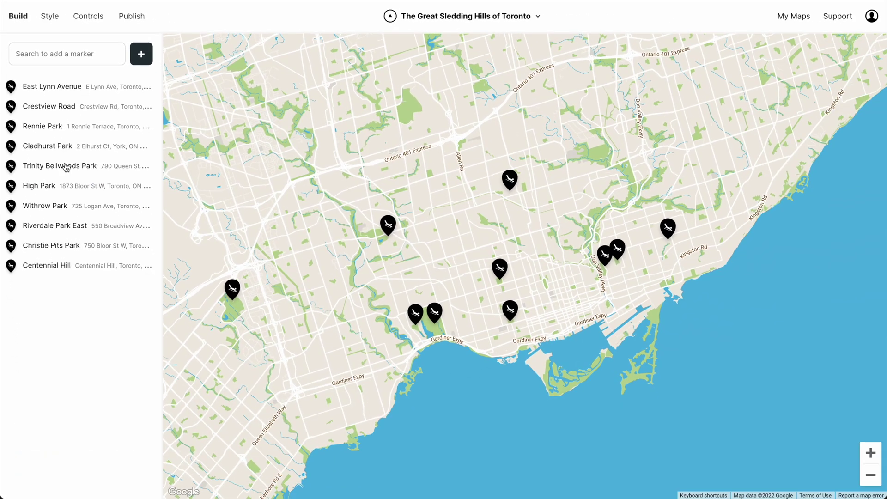
- Paste the dog bowl note into Trinity Bellwoods Park's marker and upload a snowy winter photo
left_click(86, 196)
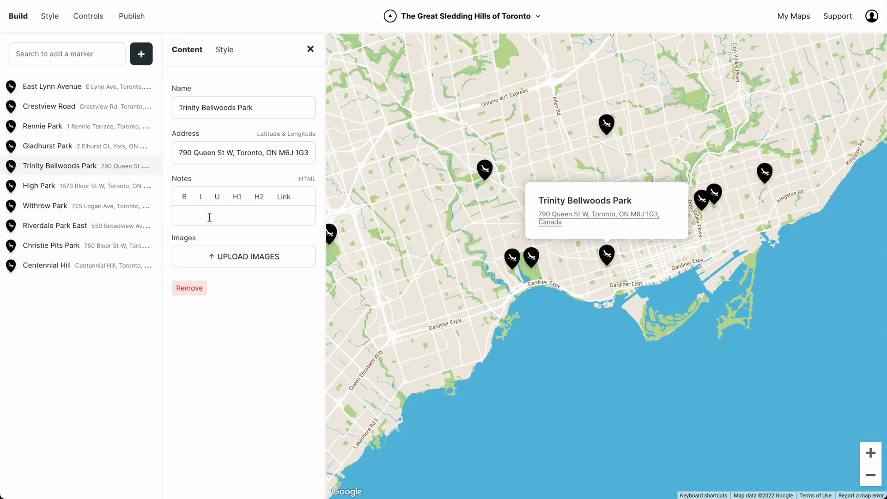
type("The \"dog bowl\", a ravine normally used in the summer months as an off-leash area for dog walkers, is one of the better sledding places in winter.")
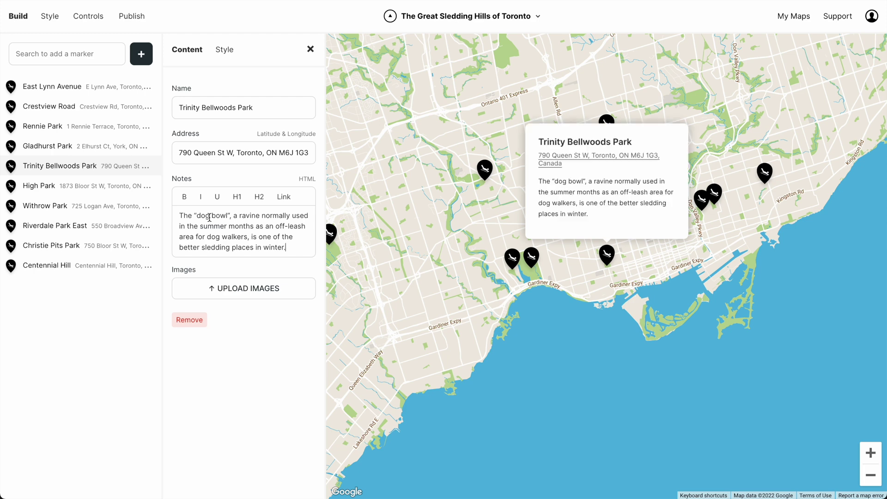
left_click_drag(164, 406, 242, 290)
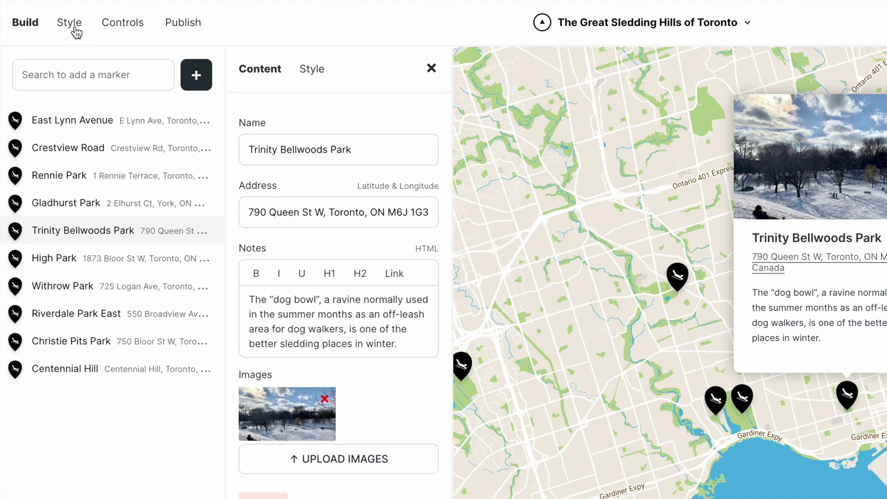
- Adjust the popup title size and weight and hide the address on popups
left_click(52, 16)
left_click(86, 72)
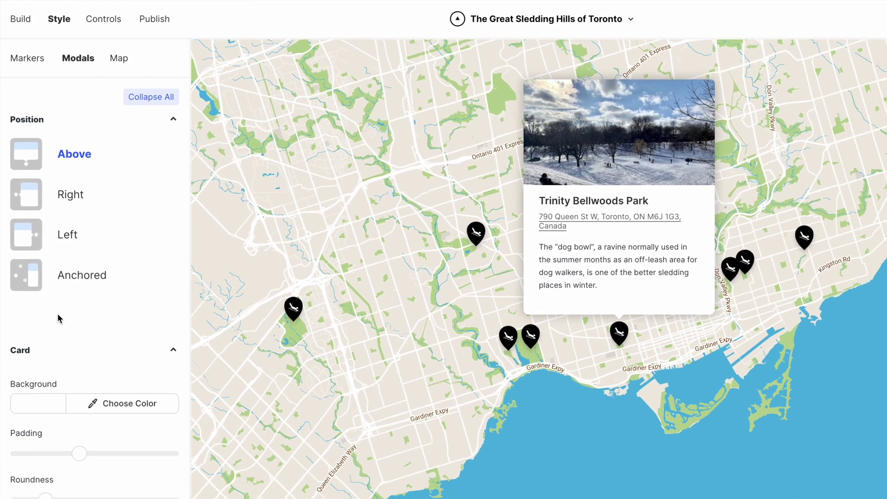
scroll(58, 314, "down", 5)
scroll(49, 267, "down", 5)
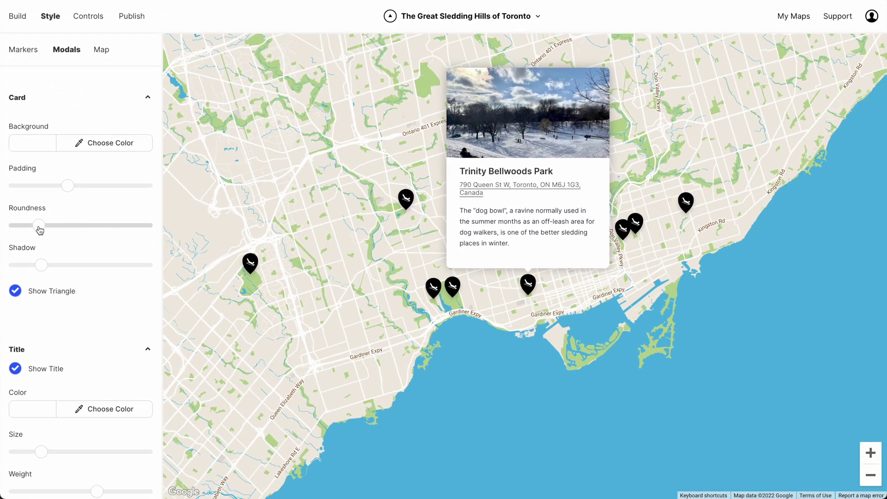
left_click_drag(41, 269, 54, 269)
left_click_drag(93, 152, 113, 152)
left_click(16, 237)
- Set the popup note text colour and make it larger
scroll(49, 231, "down", 3)
left_click(33, 396)
left_click(28, 440)
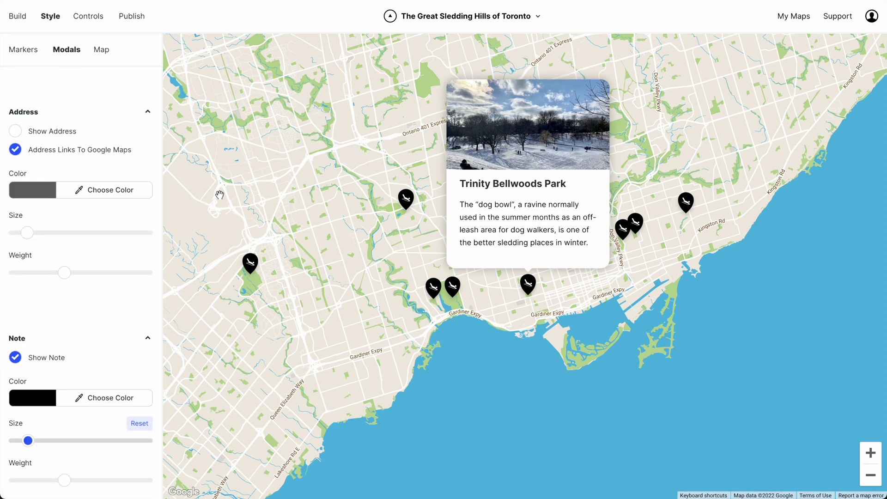
left_click(131, 18)
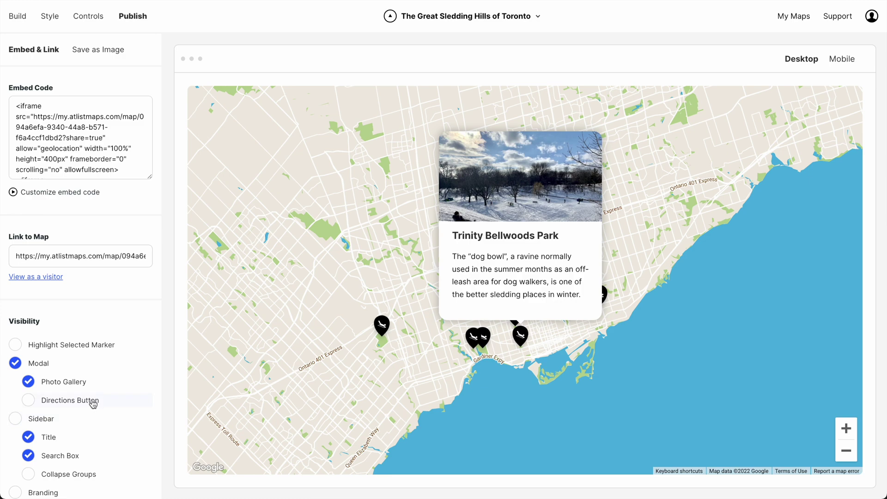
- Enable the Directions Button in the published map's visibility settings, keeping Sidebar unchecked
left_click(92, 403)
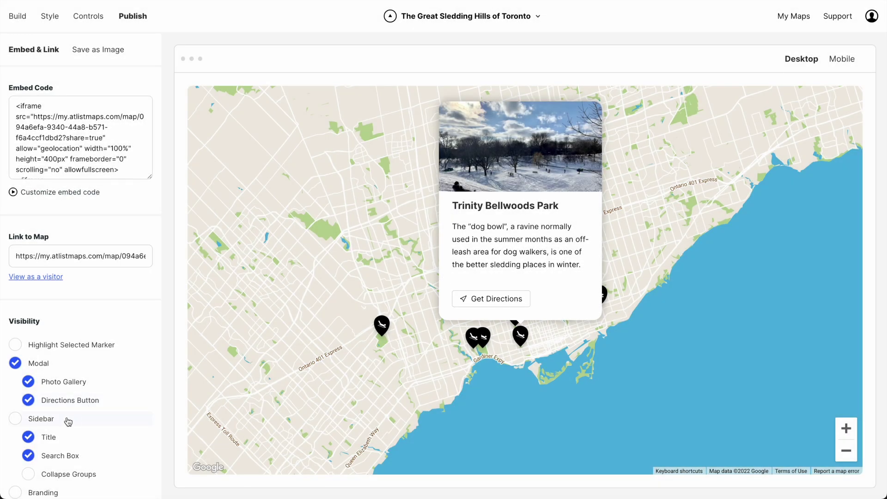
left_click(69, 421)
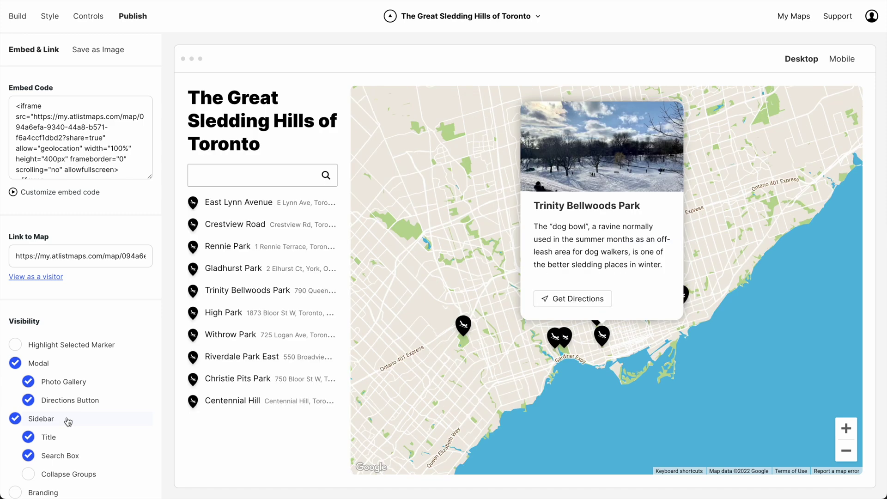
left_click(68, 422)
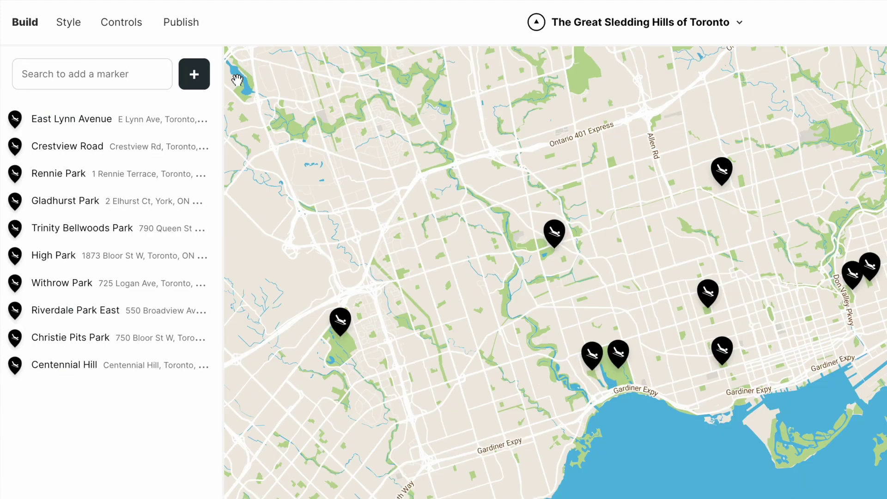
- Create a new marker group and move Withrow Park into the Black Diamond group
left_click(203, 80)
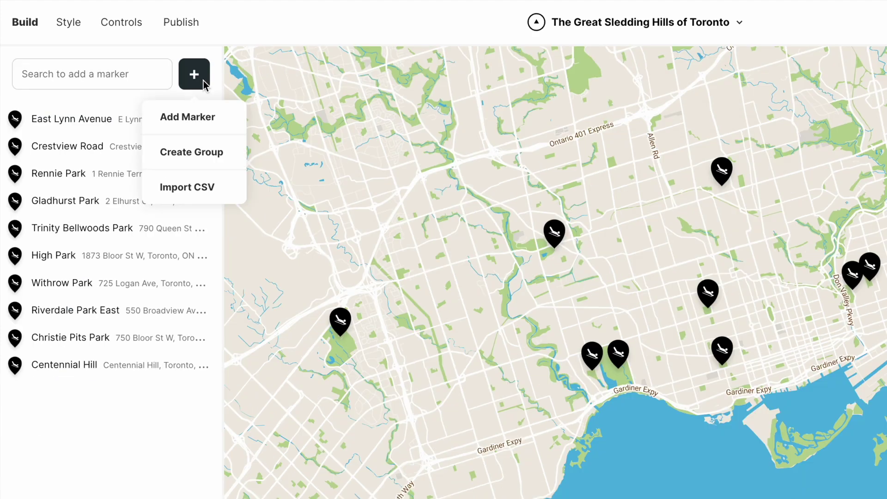
left_click(198, 153)
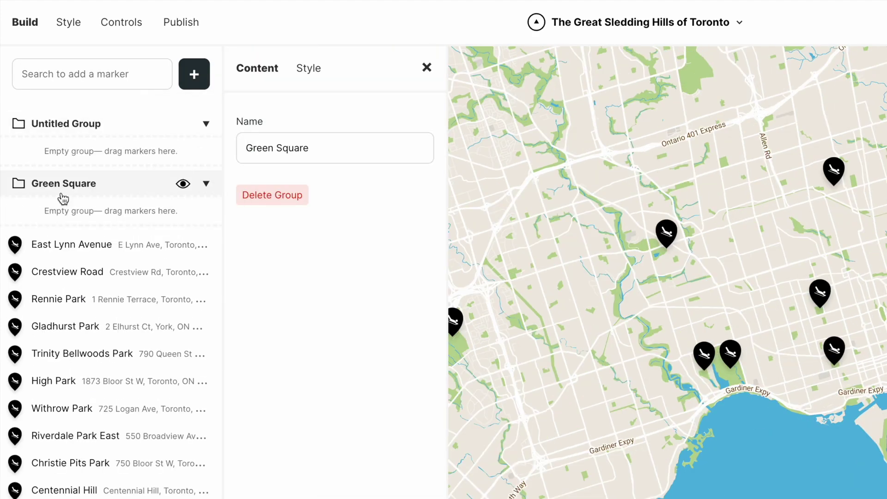
left_click_drag(65, 382, 113, 152)
- Color the Green Square group's markers #069742, recentre the map, and return to publishing
left_click(74, 275)
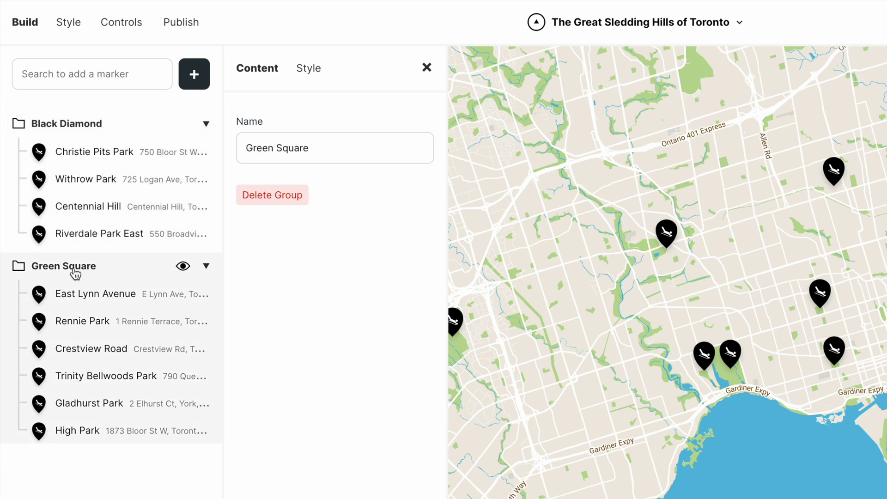
left_click(309, 69)
left_click(274, 196)
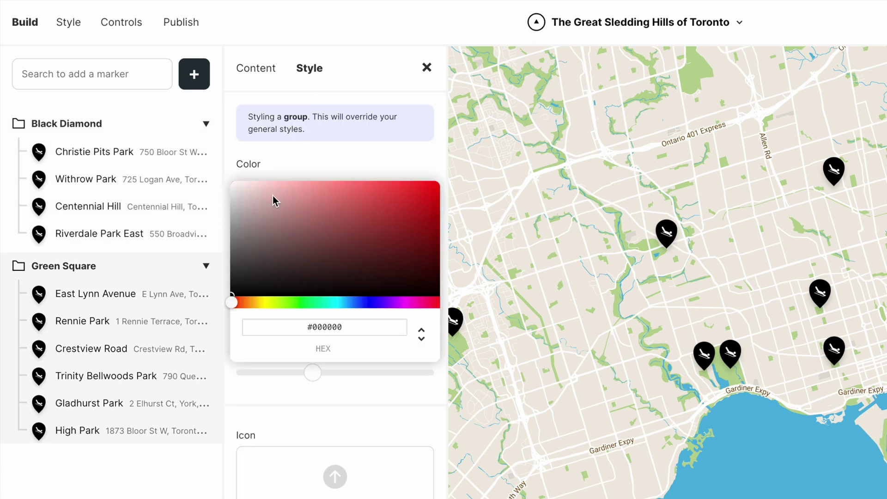
left_click(316, 303)
left_click_drag(342, 259, 432, 230)
left_click(185, 489)
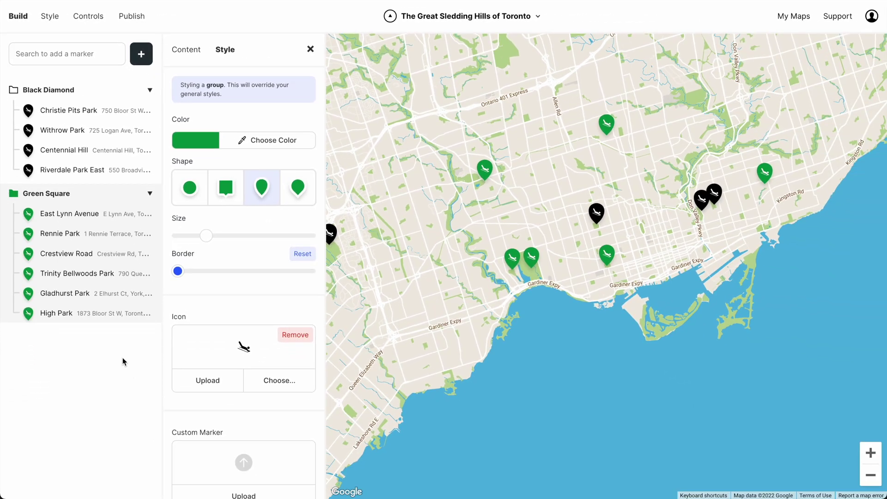
left_click(310, 49)
left_click_drag(347, 88, 374, 131)
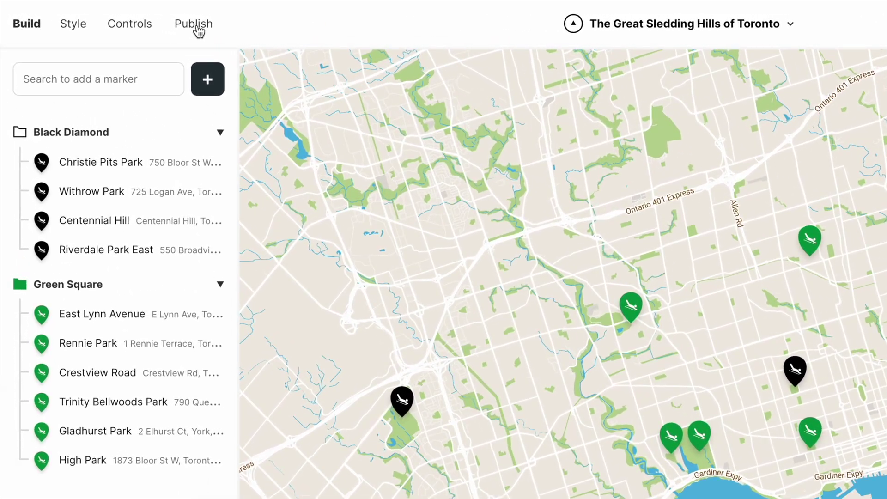
left_click(132, 16)
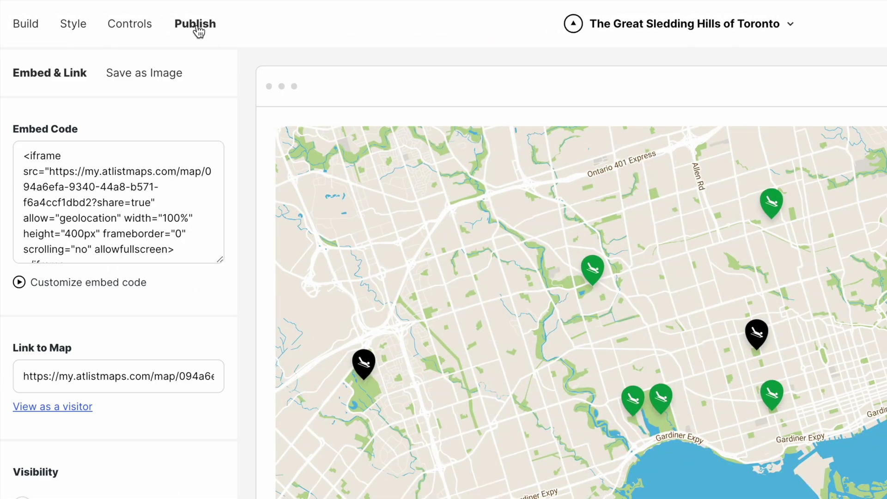